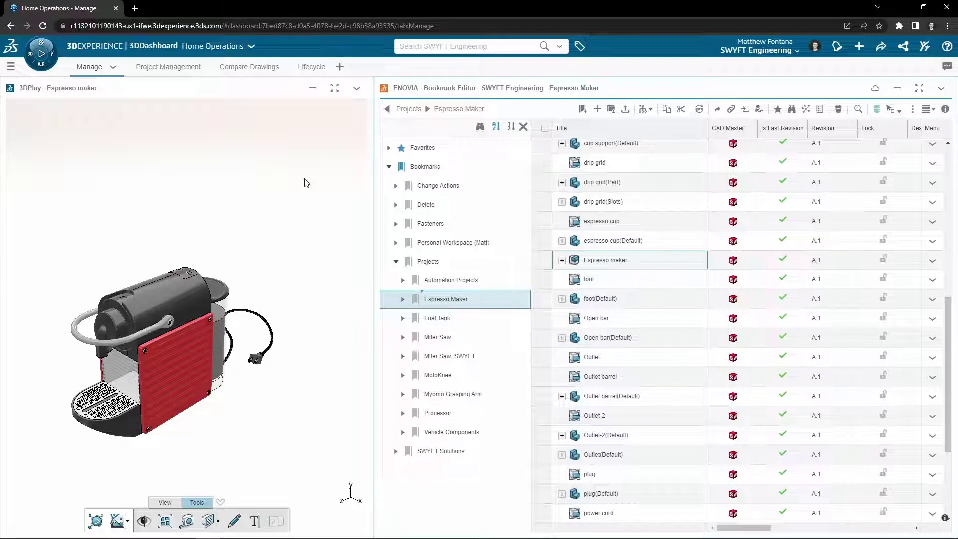
Launch SOLIDWORKS Connected from the favorite apps on the 3DEXPERIENCE platform and accept all cookies
{"action": "left_click", "coordinate": [41, 53]}
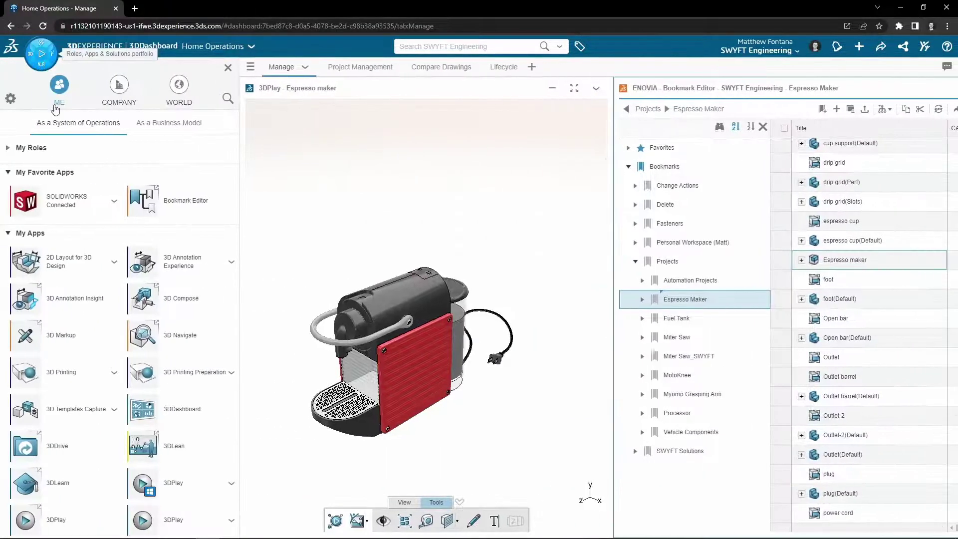
{"action": "left_click", "coordinate": [64, 204]}
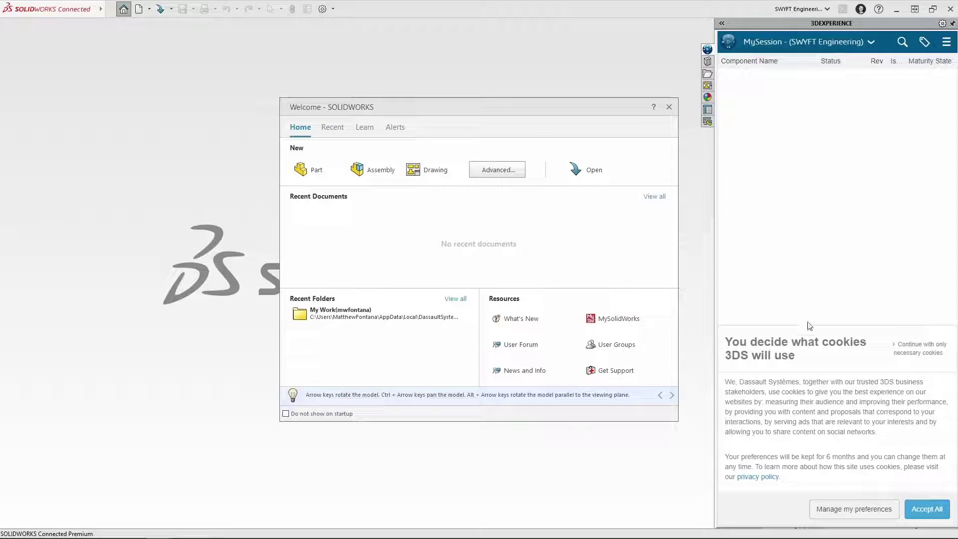
{"action": "left_click", "coordinate": [943, 509]}
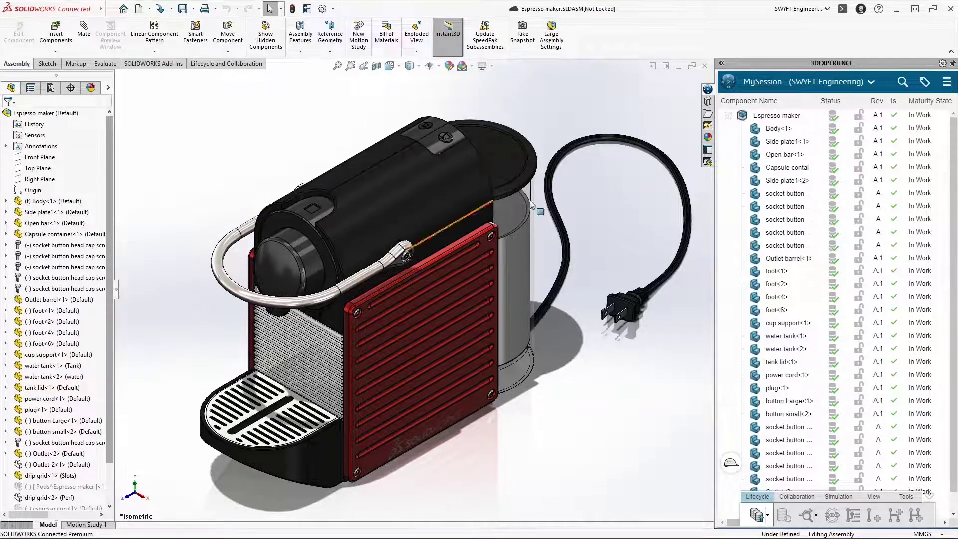
Review the refreshed list of 3DEXPERIENCE files on this PC and return to the MySession component tree
{"action": "left_click", "coordinate": [707, 163]}
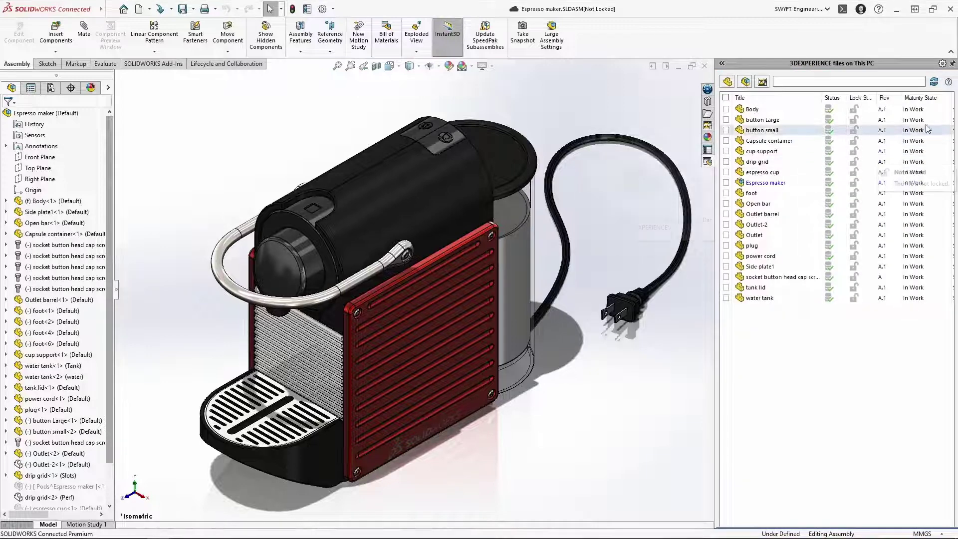
{"action": "left_click", "coordinate": [937, 84]}
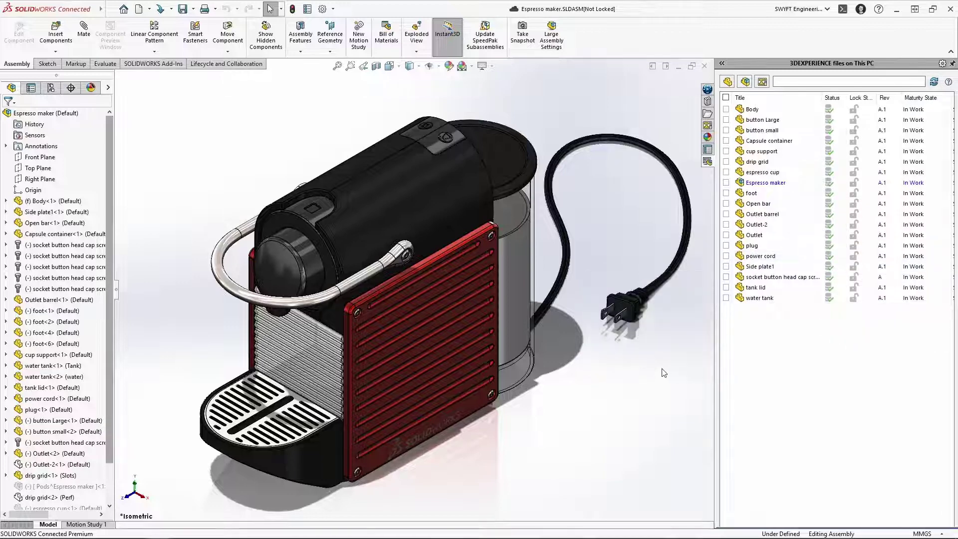
{"action": "left_click", "coordinate": [709, 91]}
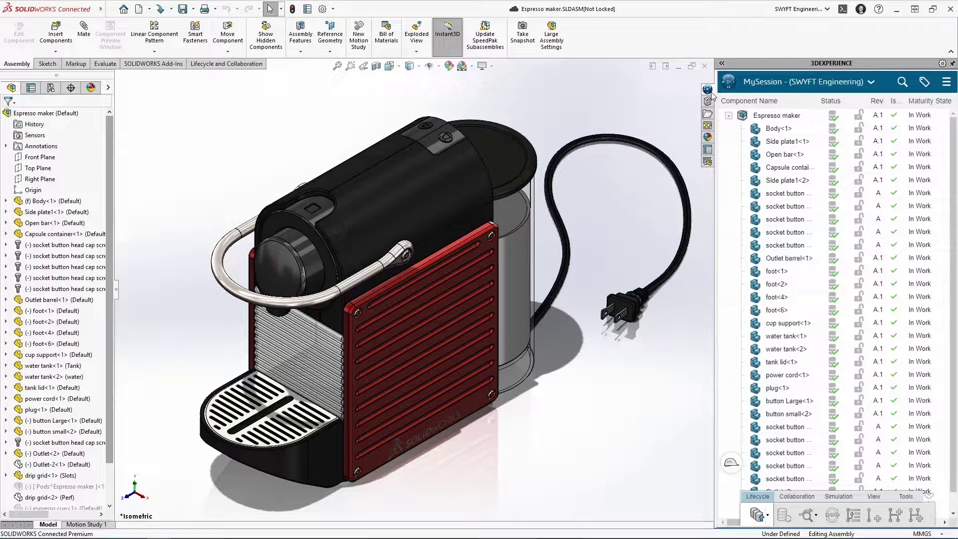
Lock the Espresso maker assembly and the Side plate1 component in MySession
{"action": "left_click", "coordinate": [778, 117]}
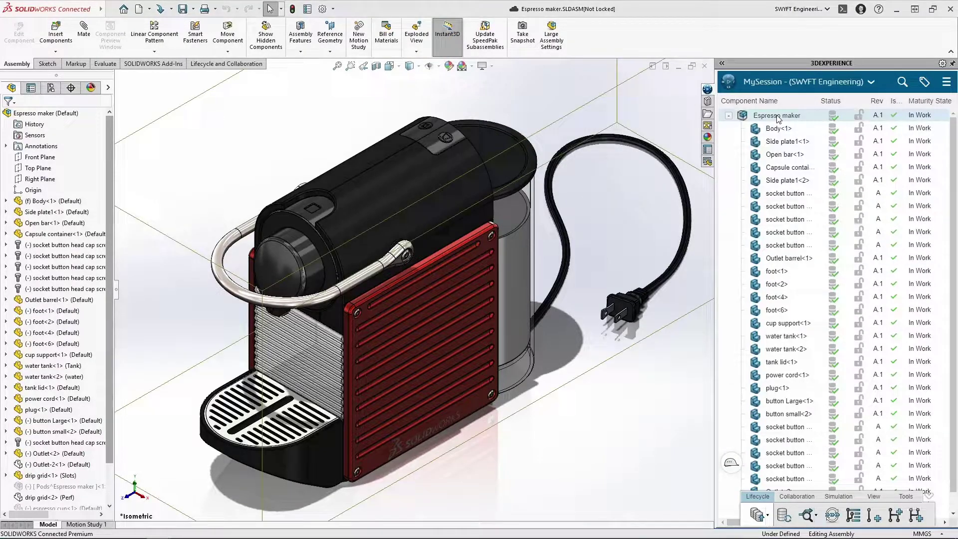
{"action": "left_click", "coordinate": [777, 143]}
{"action": "right_click", "coordinate": [777, 143]}
{"action": "key", "text": "Escape"}
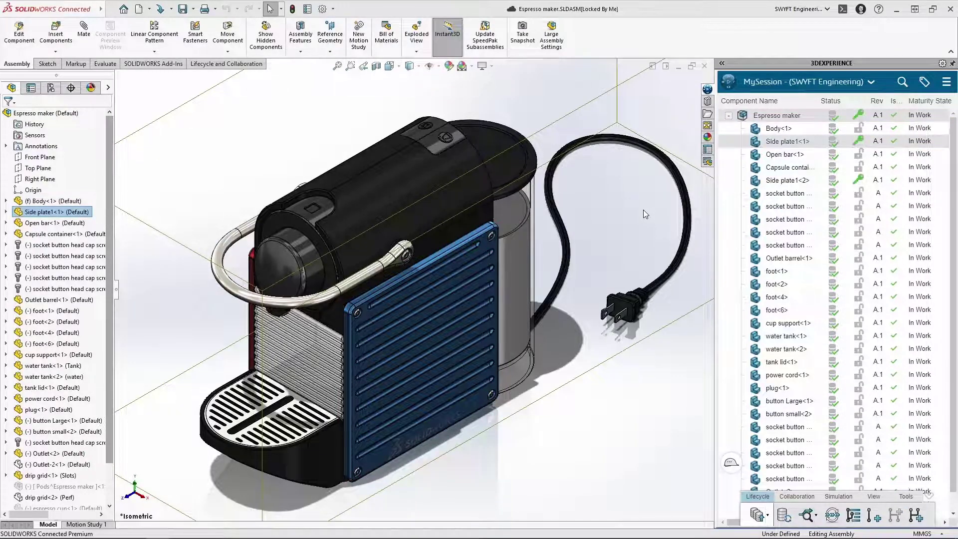
Close the Espresso maker assembly and switch to working offline without native apps
{"action": "left_click", "coordinate": [705, 66]}
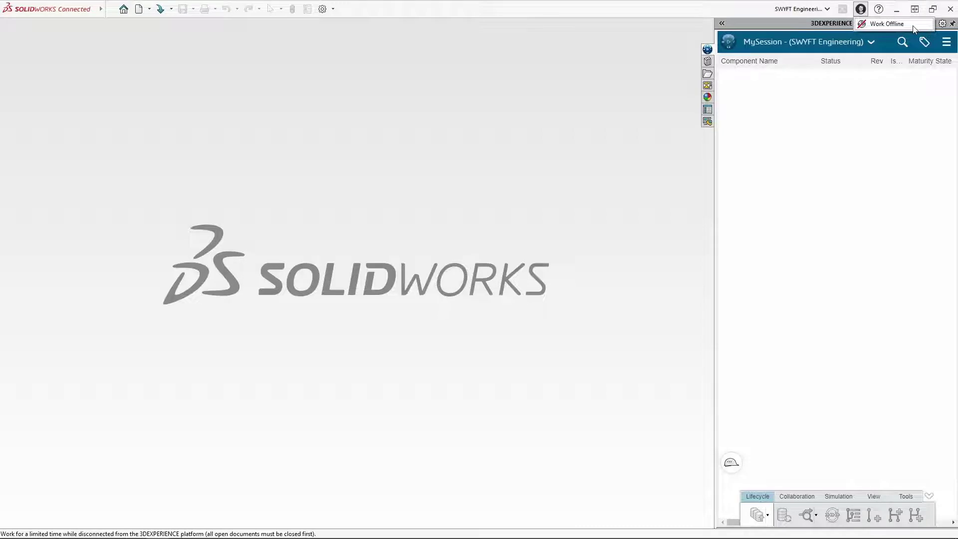
{"action": "left_click", "coordinate": [913, 26]}
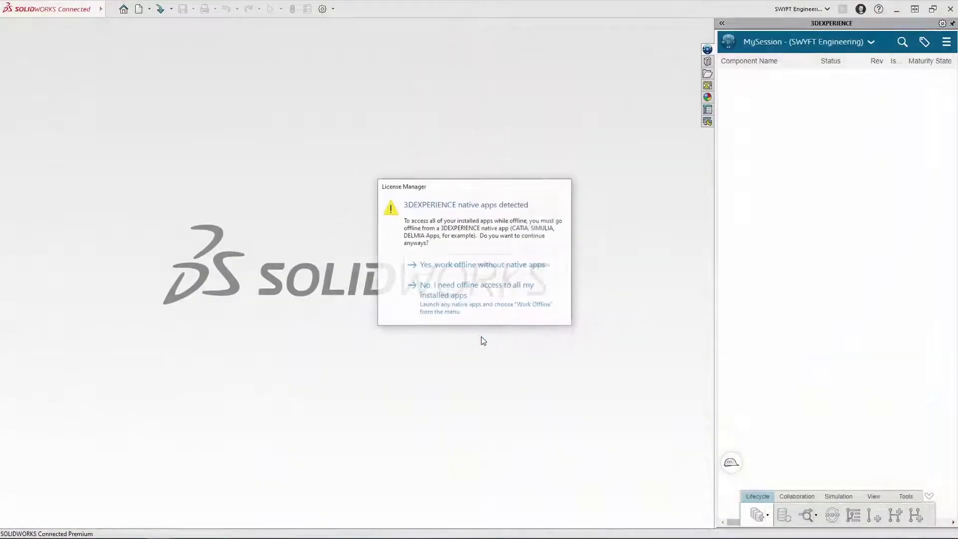
{"action": "left_click", "coordinate": [501, 272]}
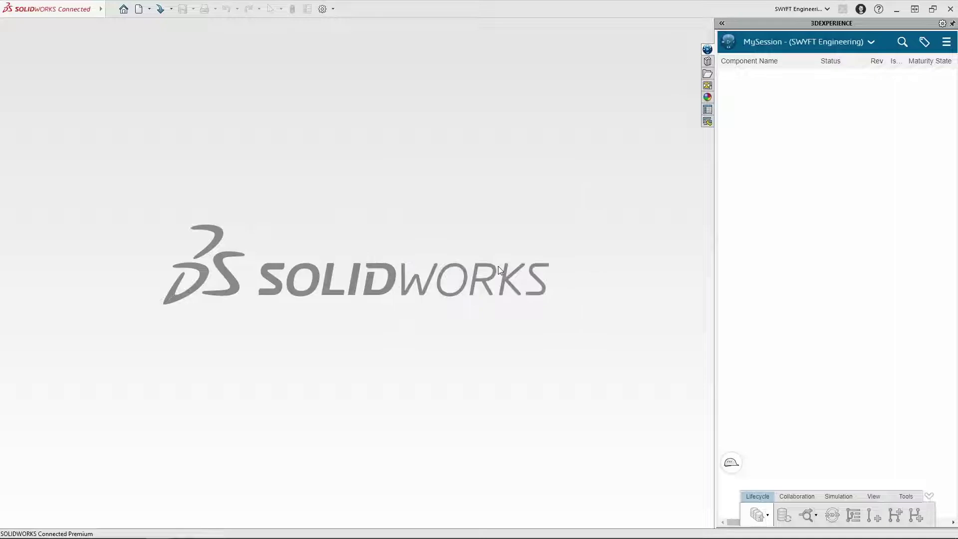
Open the Espresso maker assembly from the 3DEXPERIENCE files on this PC
{"action": "left_click", "coordinate": [708, 110]}
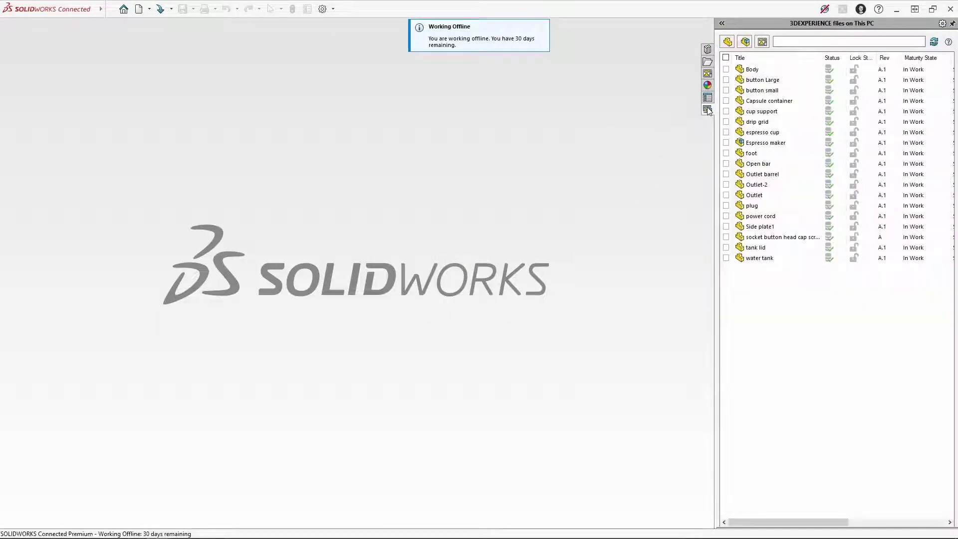
{"action": "right_click", "coordinate": [762, 146]}
{"action": "left_click", "coordinate": [791, 150]}
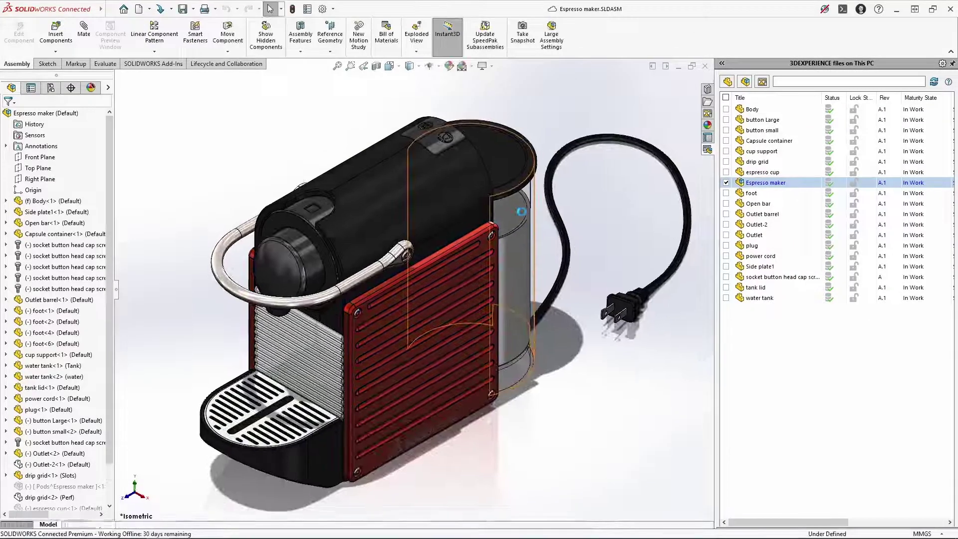
Open the Side plate1 part from the assembly in its own window and save the modified part to this PC
{"action": "left_click", "coordinate": [491, 247]}
{"action": "right_click", "coordinate": [484, 244]}
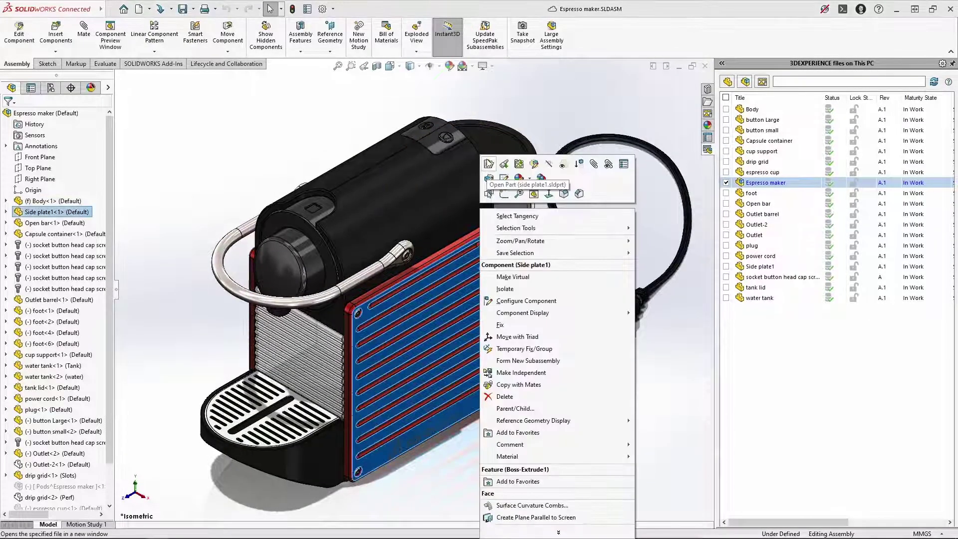
{"action": "left_click", "coordinate": [486, 161]}
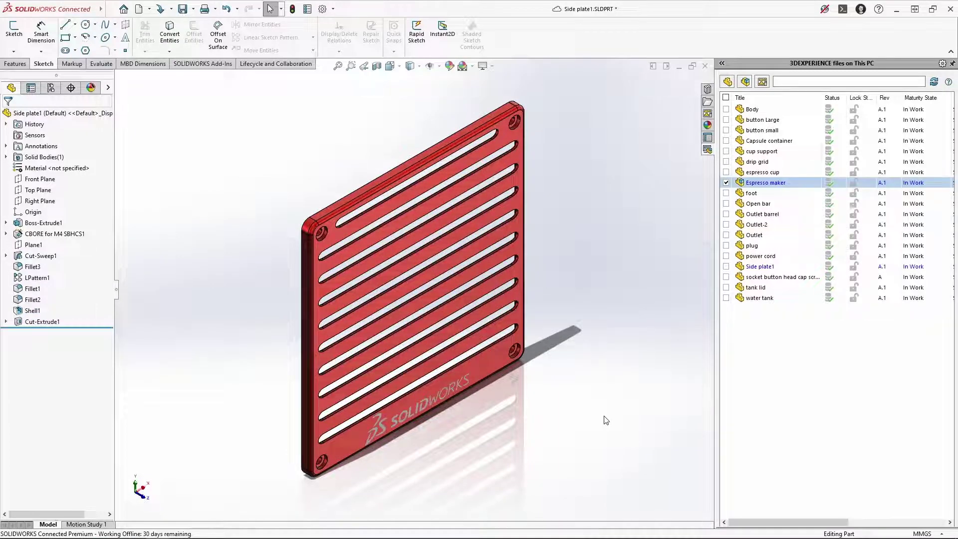
{"action": "left_click", "coordinate": [192, 10]}
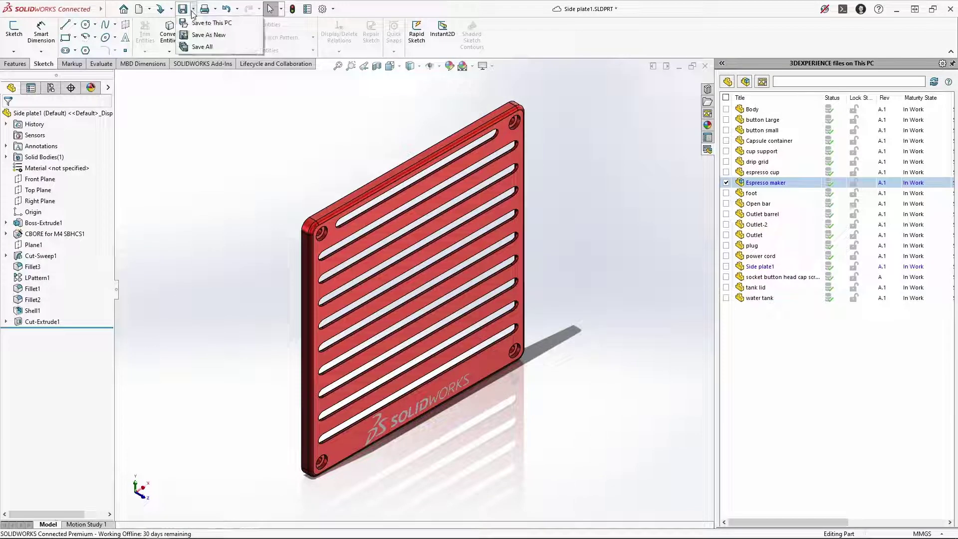
{"action": "left_click", "coordinate": [242, 23]}
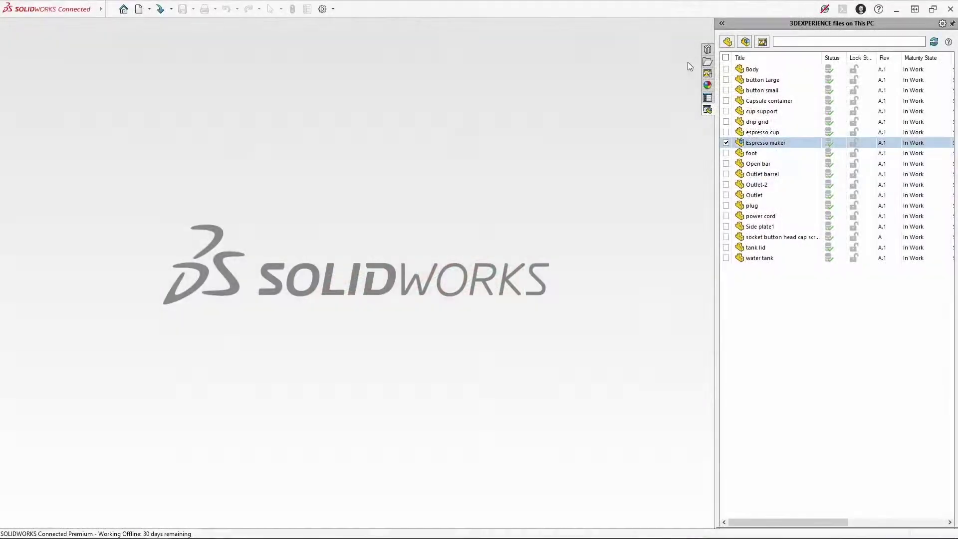
End the offline session and reconnect to the 3DEXPERIENCE platform
{"action": "left_click", "coordinate": [825, 10]}
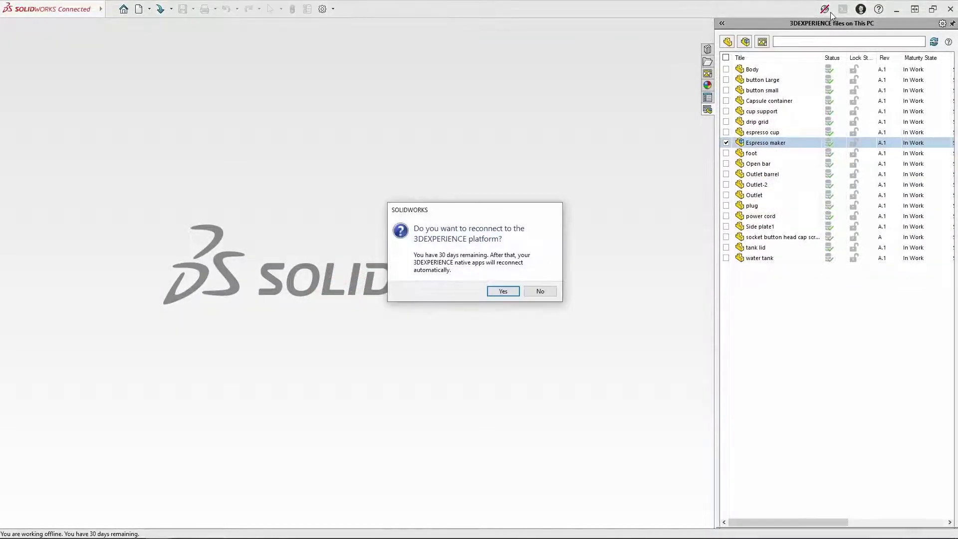
{"action": "left_click", "coordinate": [516, 293]}
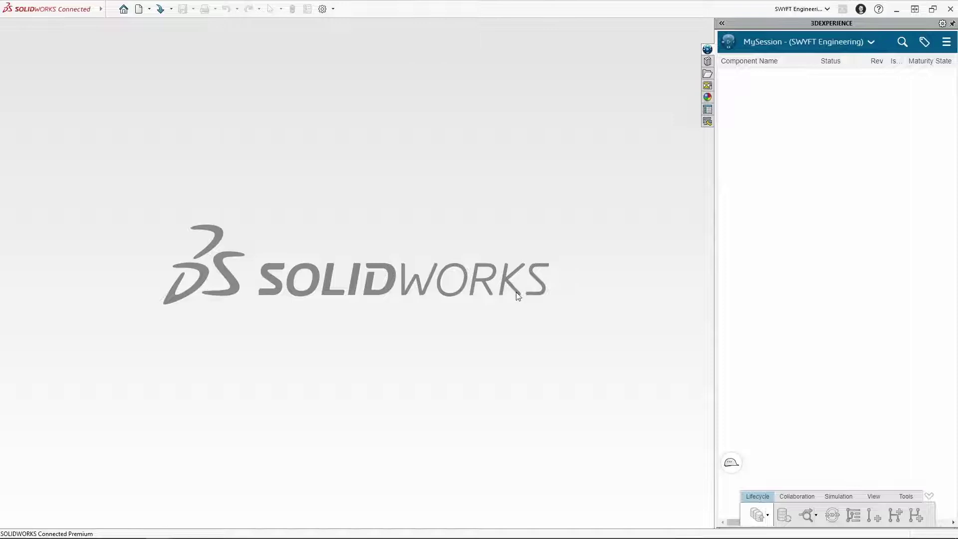
Refresh the list of 3DEXPERIENCE files on this PC and sort it by status
{"action": "left_click", "coordinate": [711, 121]}
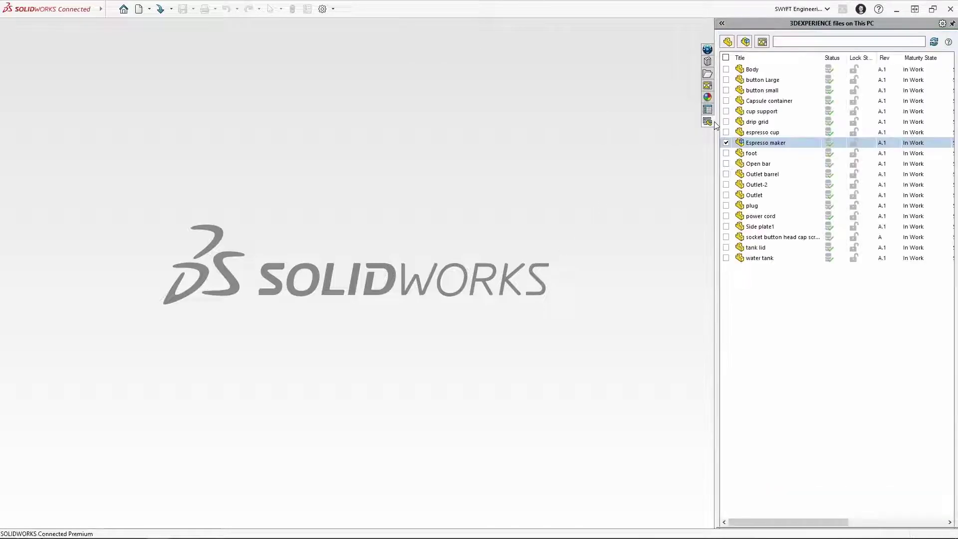
{"action": "left_click", "coordinate": [934, 42]}
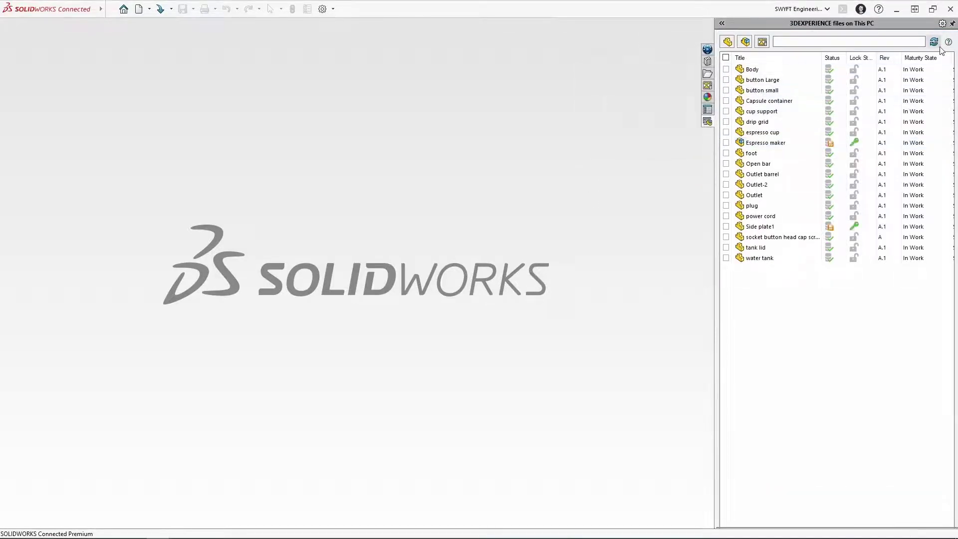
{"action": "left_click", "coordinate": [831, 57]}
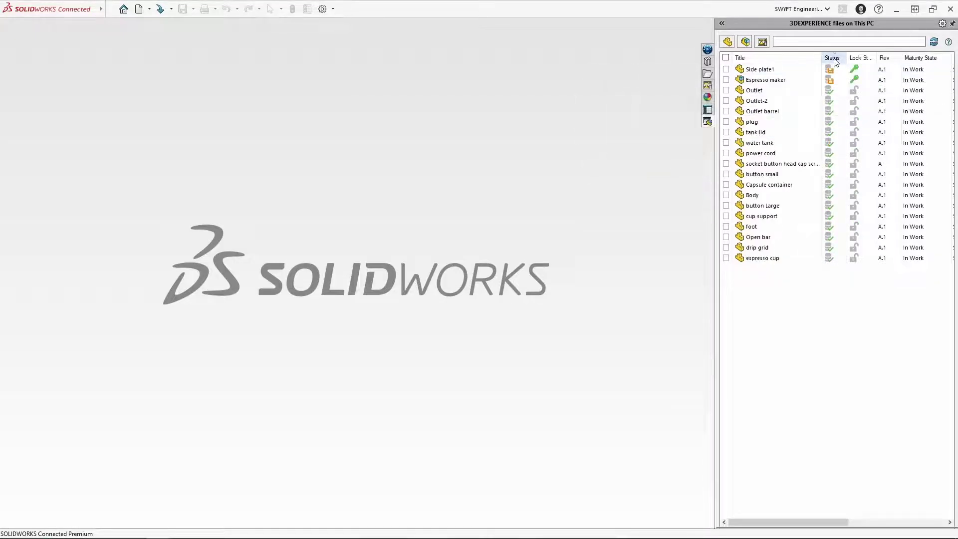
Open the Espresso maker assembly from the local files and save its modified files to 3DEXPERIENCE
{"action": "right_click", "coordinate": [805, 78]}
{"action": "left_click", "coordinate": [828, 83]}
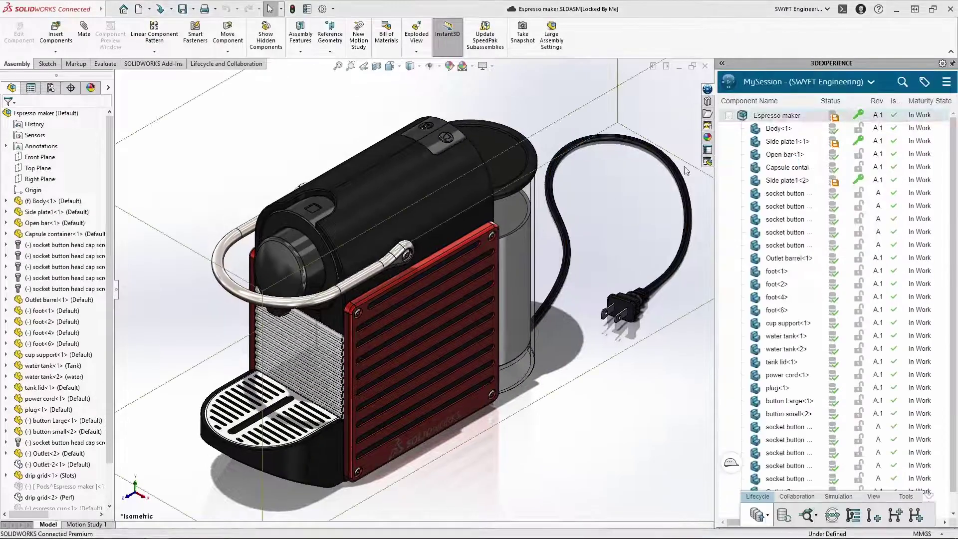
{"action": "key", "text": "ctrl+s"}
{"action": "left_click", "coordinate": [352, 151]}
{"action": "left_click", "coordinate": [585, 418]}
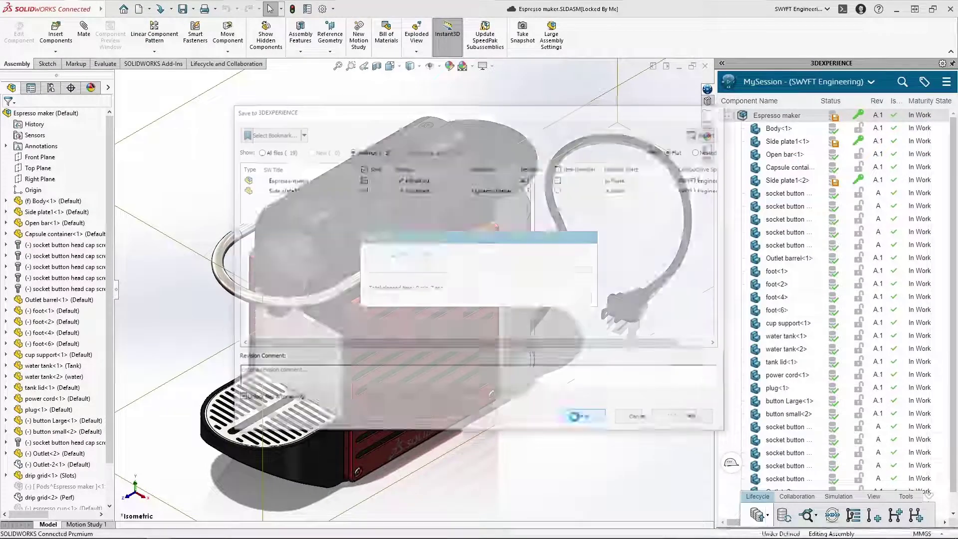